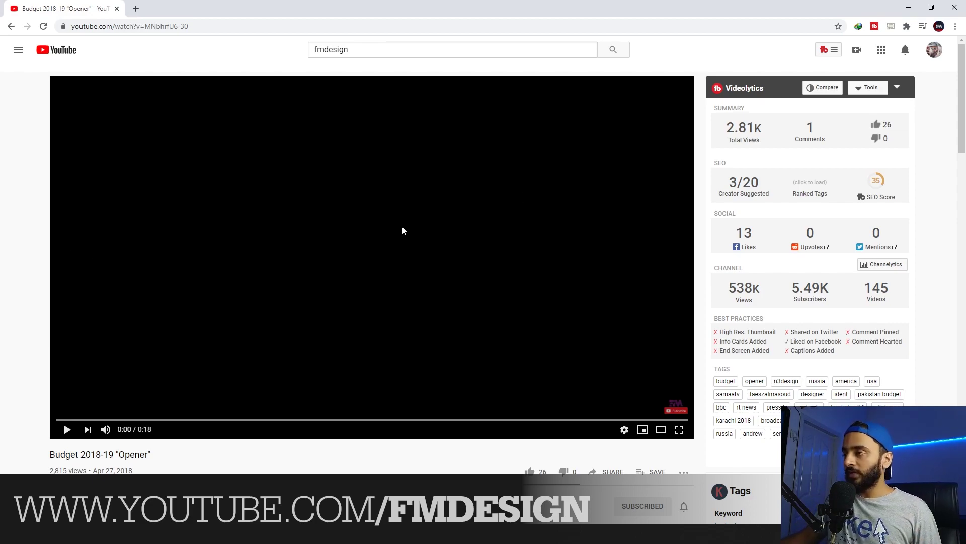
- Play the Budget 2018-19 Opener video, skip the ad, replay and pause it, then minimize the browser
{"action": "left_click", "coordinate": [67, 431]}
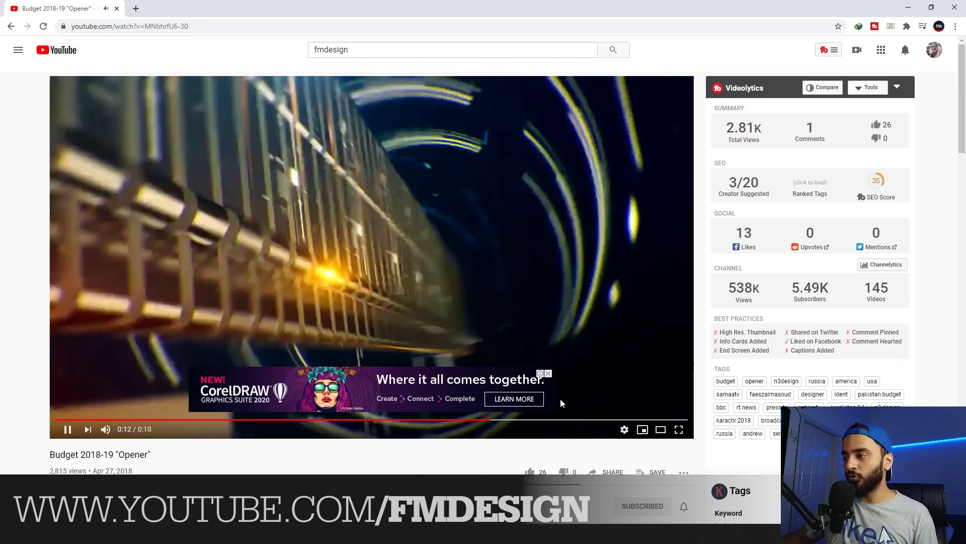
{"action": "left_click", "coordinate": [548, 373]}
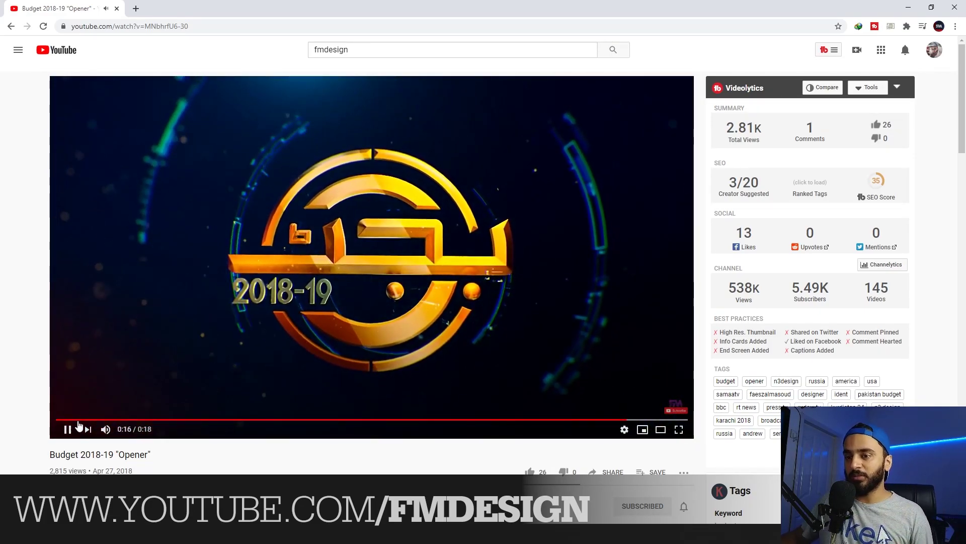
{"action": "left_click", "coordinate": [61, 420]}
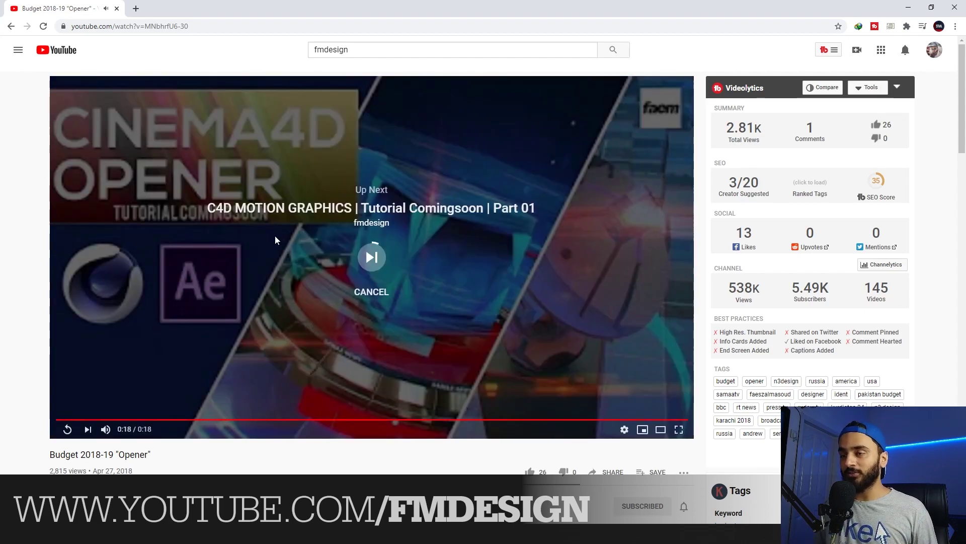
{"action": "left_click", "coordinate": [67, 429]}
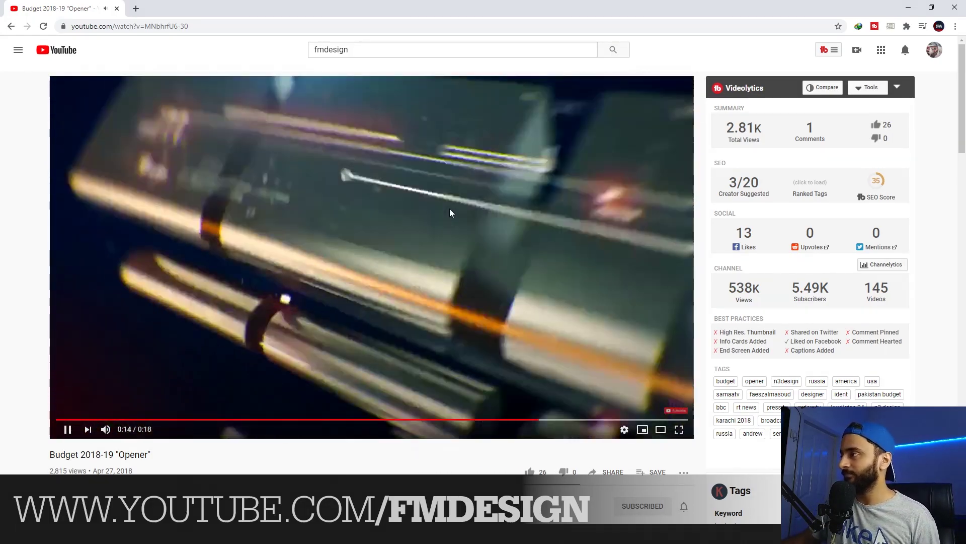
{"action": "left_click", "coordinate": [479, 219]}
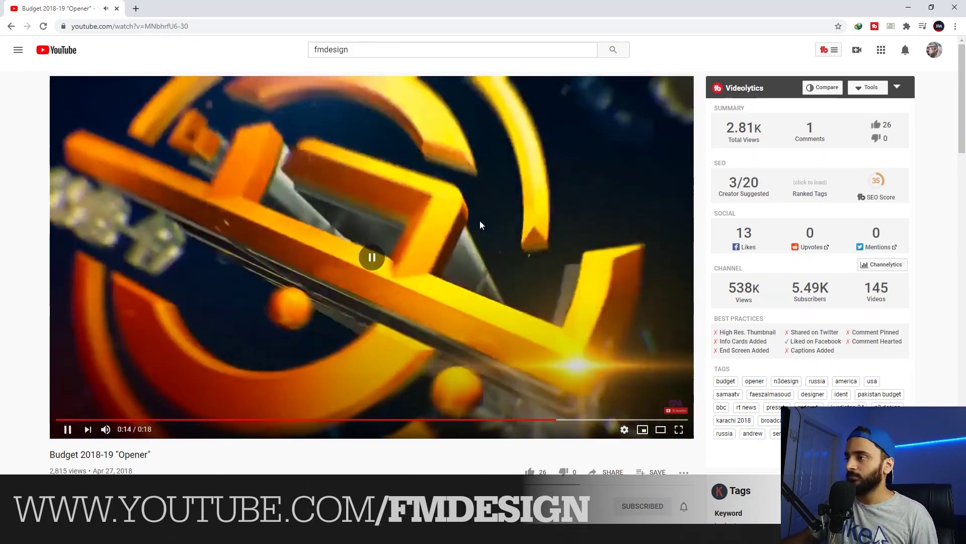
{"action": "left_click", "coordinate": [912, 4]}
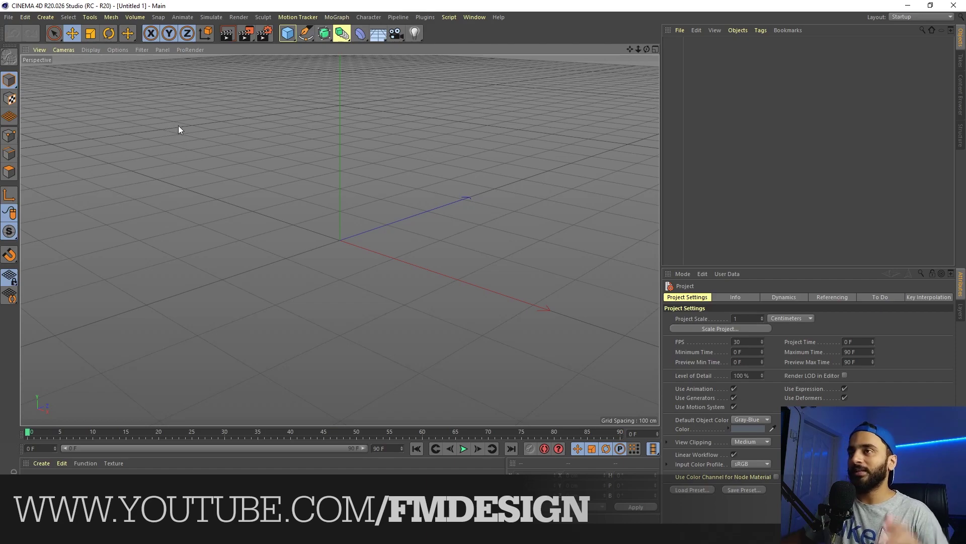
- Add a trial Cube, orbit to view it, then delete it
{"action": "left_click", "coordinate": [291, 34]}
{"action": "left_click", "coordinate": [368, 48]}
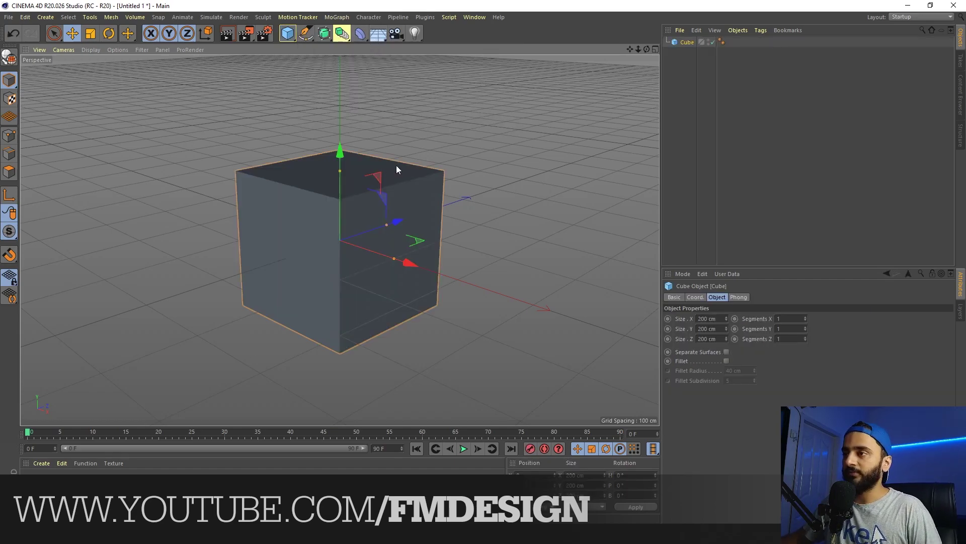
{"action": "scroll", "coordinate": [397, 165], "scroll_direction": "down", "scroll_amount": 3}
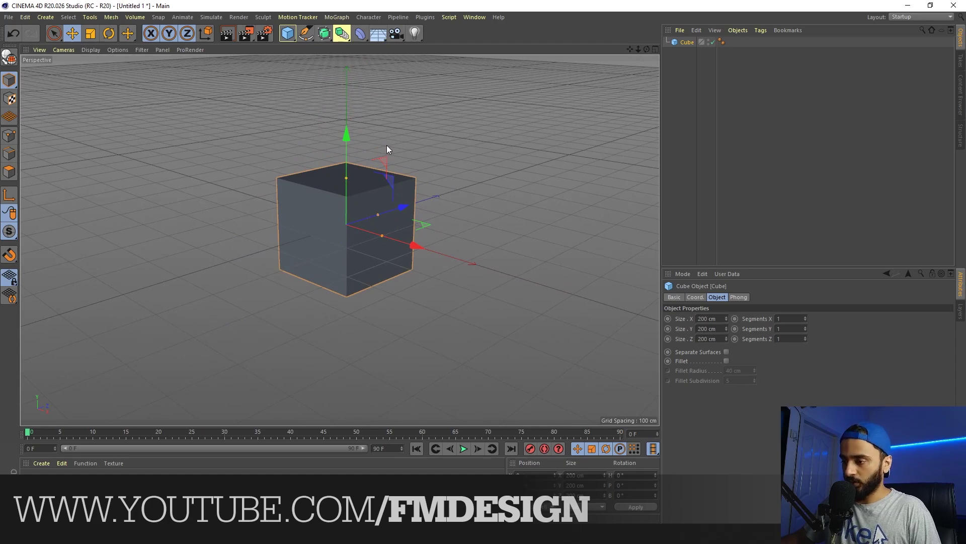
{"action": "left_click_drag", "start_coordinate": [412, 137], "coordinate": [388, 126], "text": "alt"}
{"action": "left_click", "coordinate": [706, 118]}
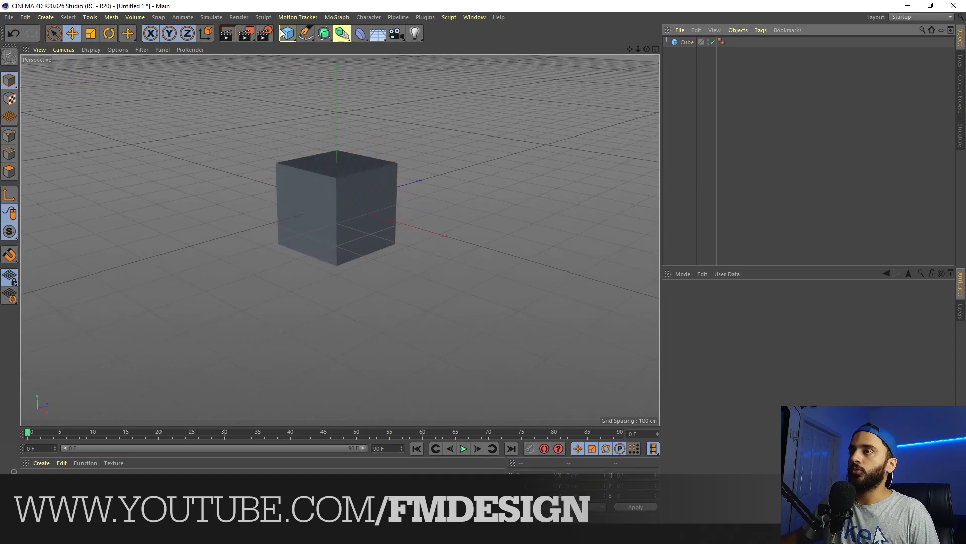
{"action": "left_click", "coordinate": [687, 42]}
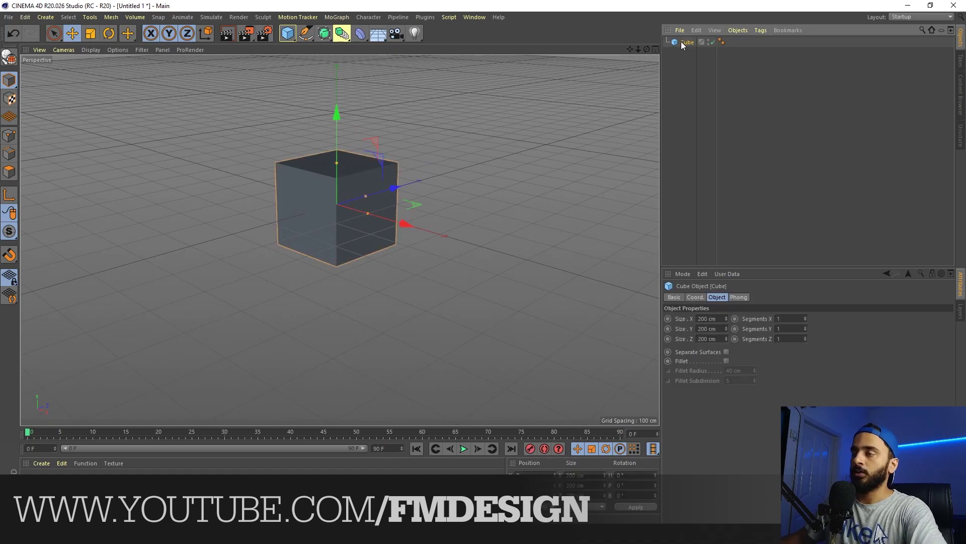
{"action": "key", "text": "Delete"}
- Add a Capsule oriented along +X and lengthen it to about 404 cm
{"action": "left_click", "coordinate": [290, 36]}
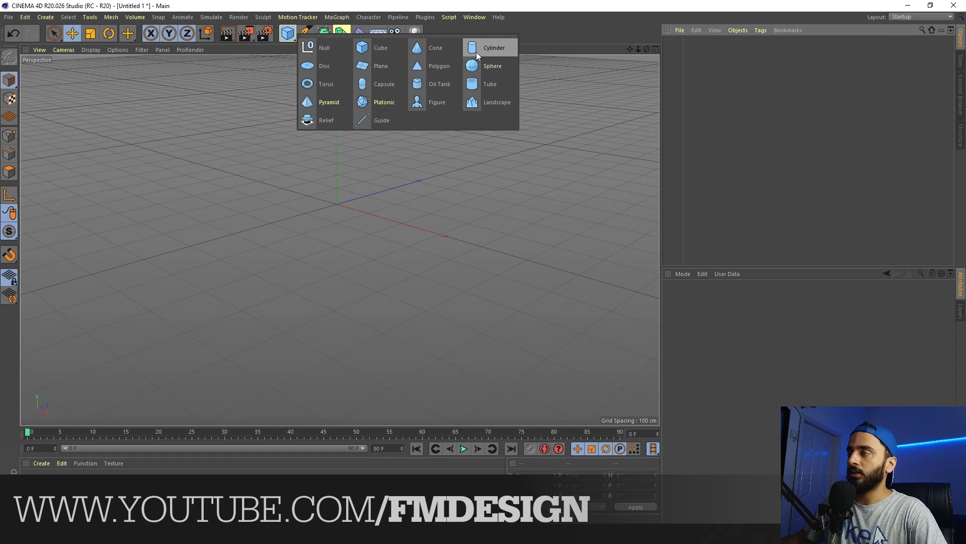
{"action": "left_click", "coordinate": [386, 84]}
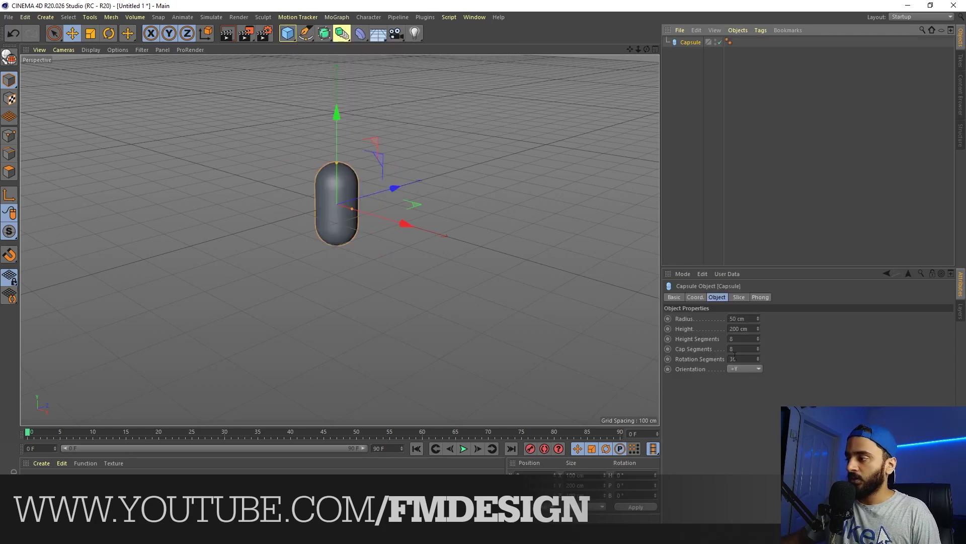
{"action": "left_click", "coordinate": [750, 370]}
{"action": "left_click", "coordinate": [750, 382]}
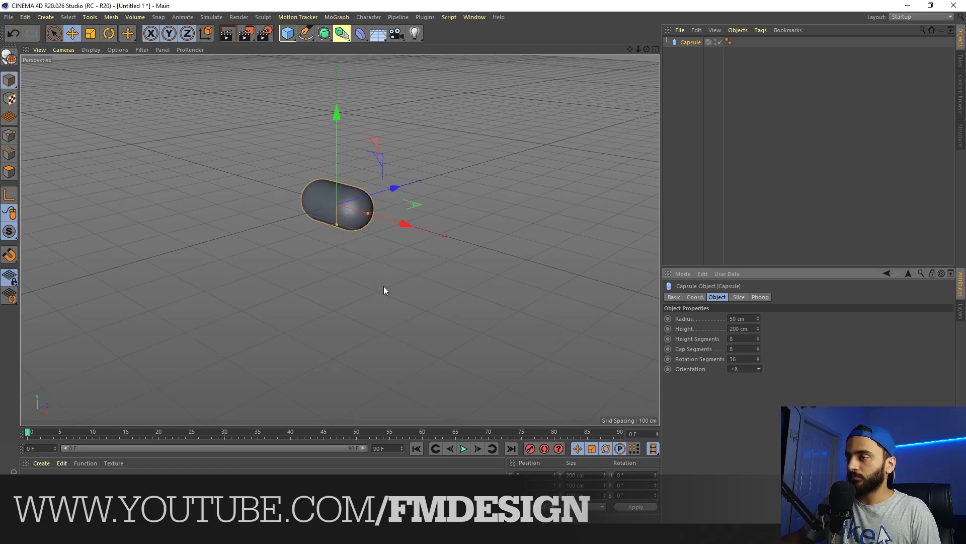
{"action": "left_click_drag", "start_coordinate": [369, 215], "coordinate": [362, 171]}
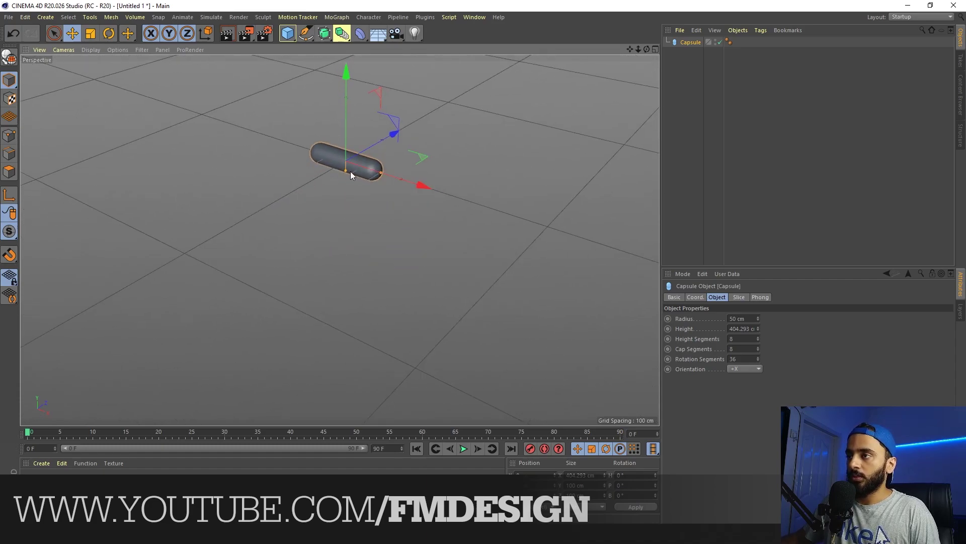
- Add a plain Camera to the scene and select it to show its properties
{"action": "left_click", "coordinate": [701, 114]}
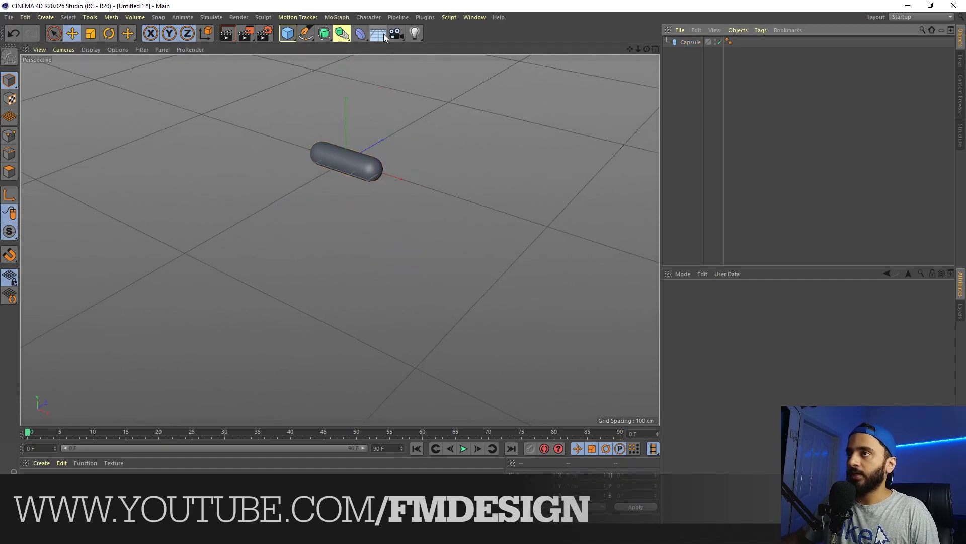
{"action": "left_click", "coordinate": [397, 34]}
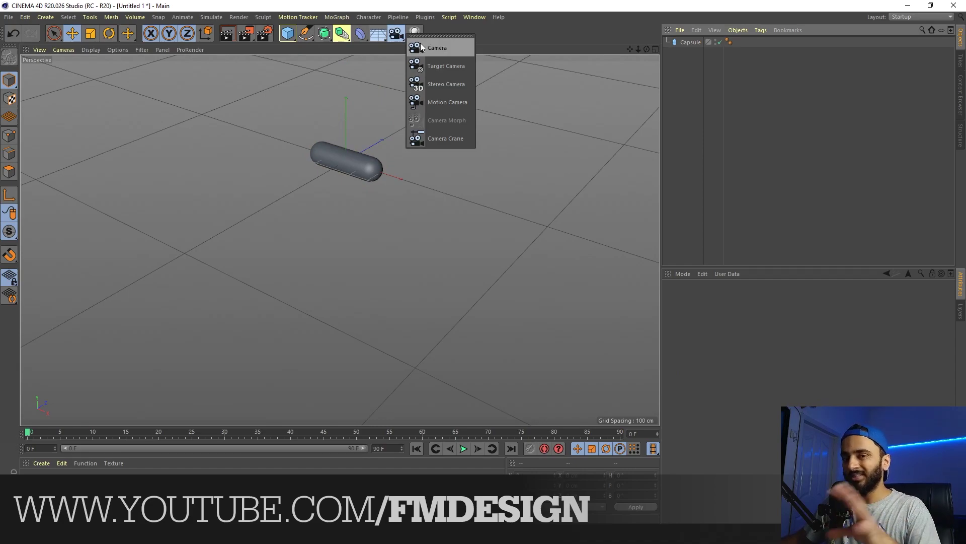
{"action": "left_click", "coordinate": [436, 48]}
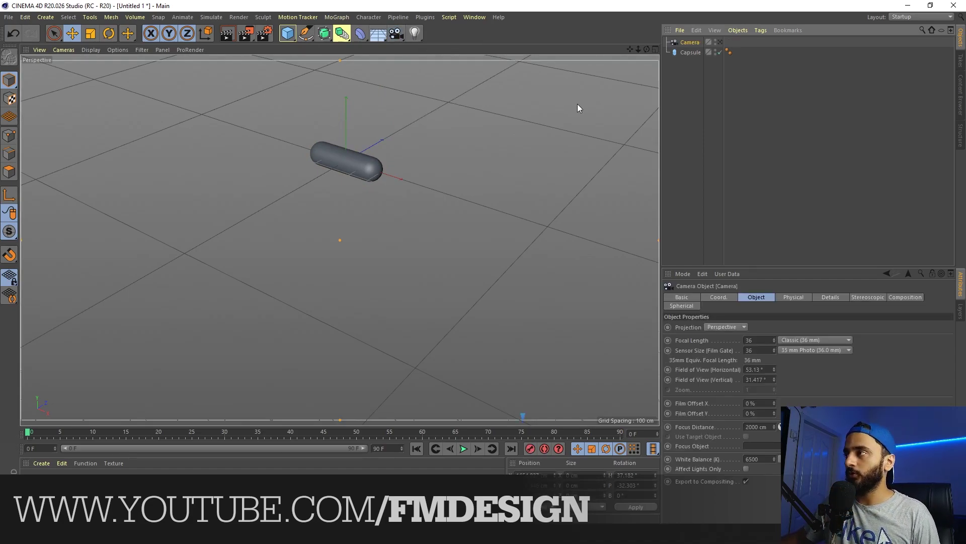
{"action": "left_click", "coordinate": [686, 75]}
{"action": "left_click", "coordinate": [686, 42]}
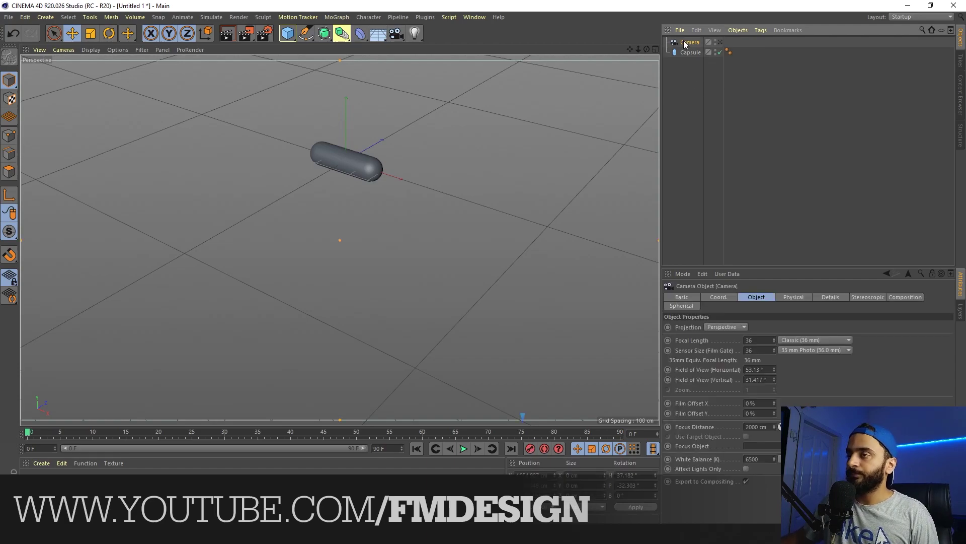
- Check the camera's focal length, turn off Auto Key, and scrub the timeline back toward the start
{"action": "left_click", "coordinate": [764, 340]}
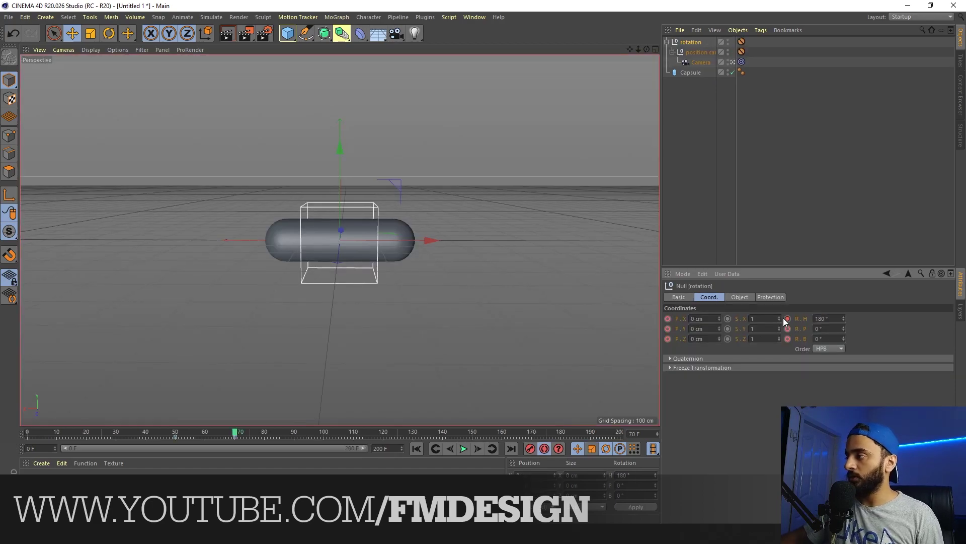
{"action": "left_click", "coordinate": [542, 448]}
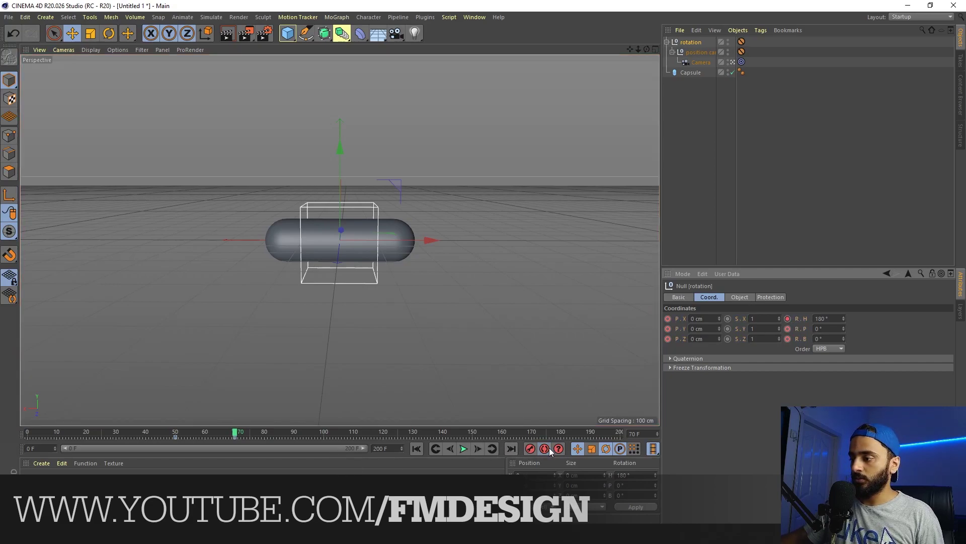
{"action": "left_click_drag", "start_coordinate": [232, 436], "coordinate": [28, 436]}
- Play the camera animation and stop it at frame 104
{"action": "left_click", "coordinate": [463, 449]}
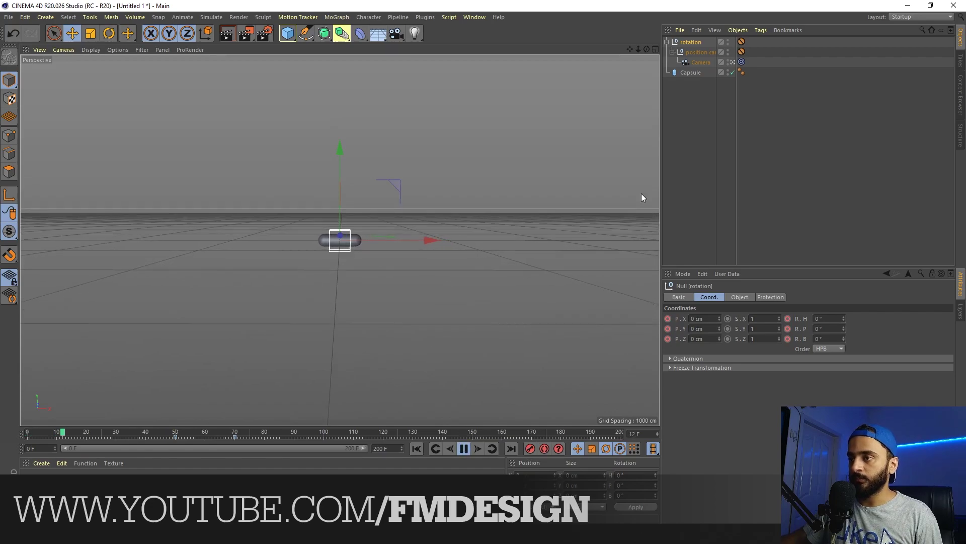
{"action": "left_click", "coordinate": [388, 230]}
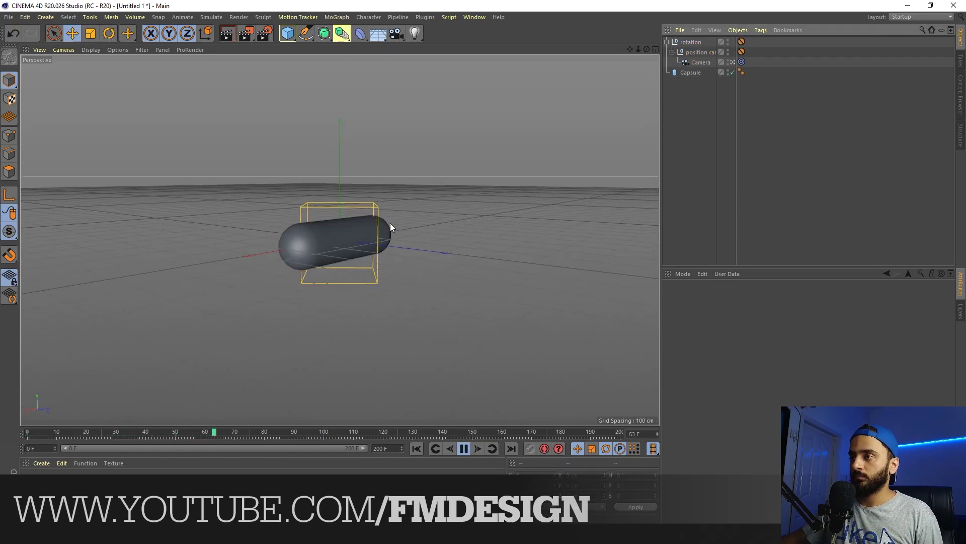
{"action": "left_click", "coordinate": [463, 449]}
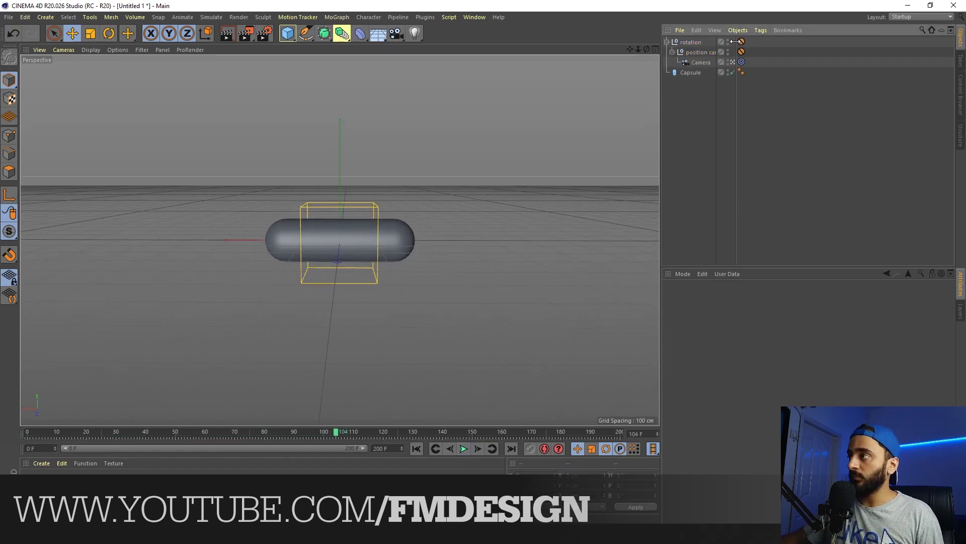
- Widen the name column and record a keyframe for the 'position cam' null at frame 70
{"action": "left_click", "coordinate": [699, 52]}
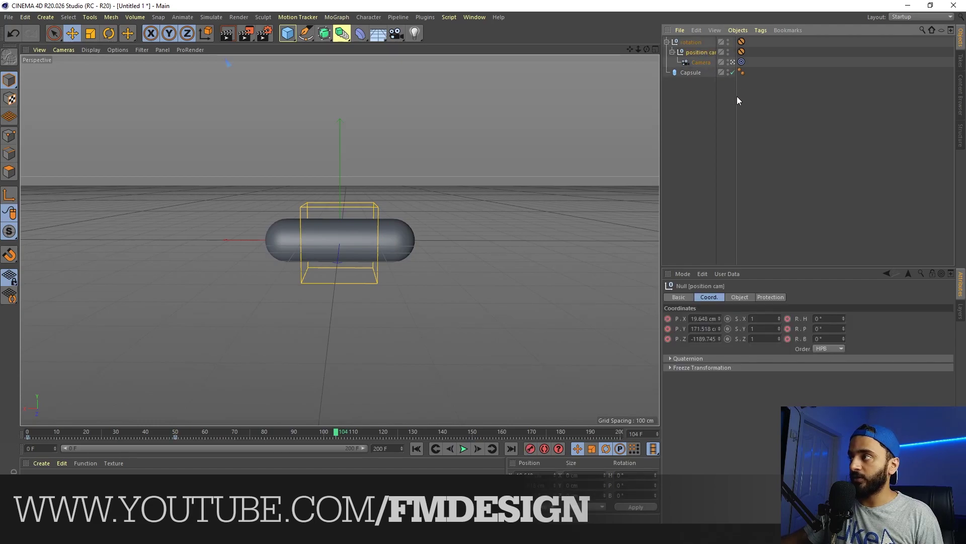
{"action": "left_click_drag", "start_coordinate": [736, 96], "coordinate": [762, 96]}
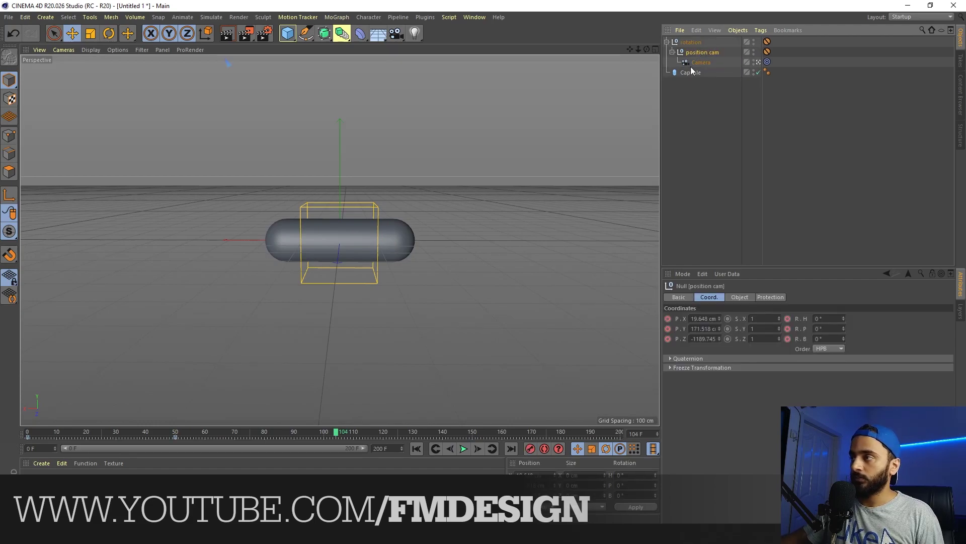
{"action": "left_click", "coordinate": [693, 42]}
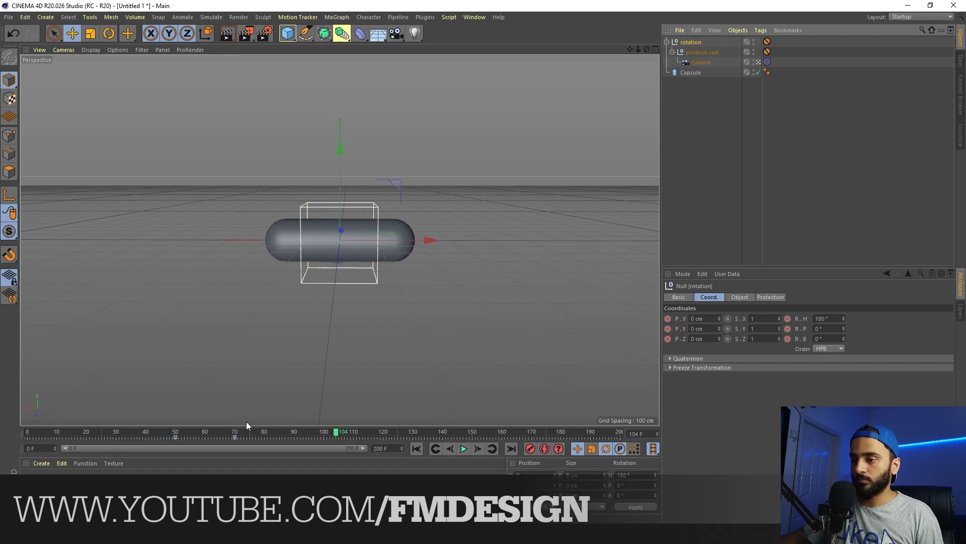
{"action": "left_click", "coordinate": [235, 432]}
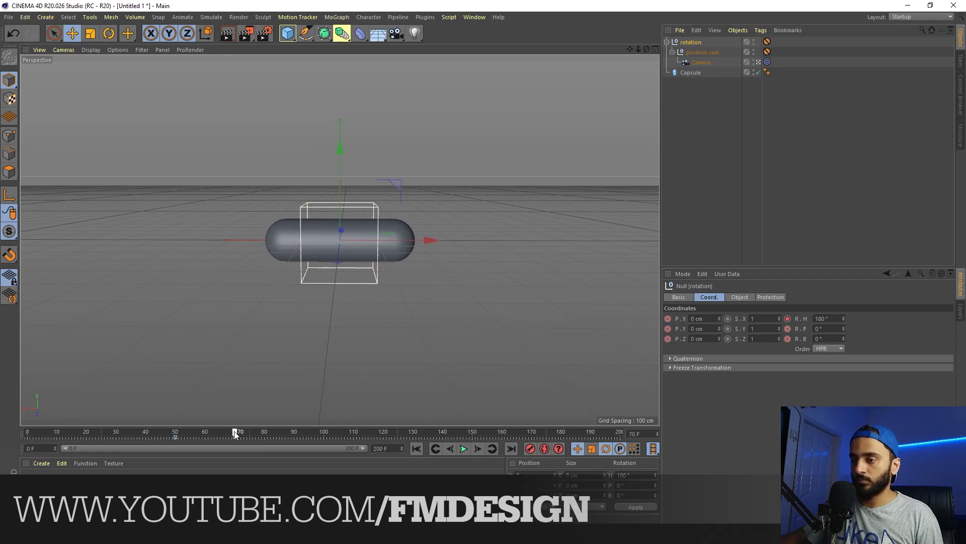
{"action": "left_click", "coordinate": [694, 52]}
{"action": "left_click", "coordinate": [531, 448]}
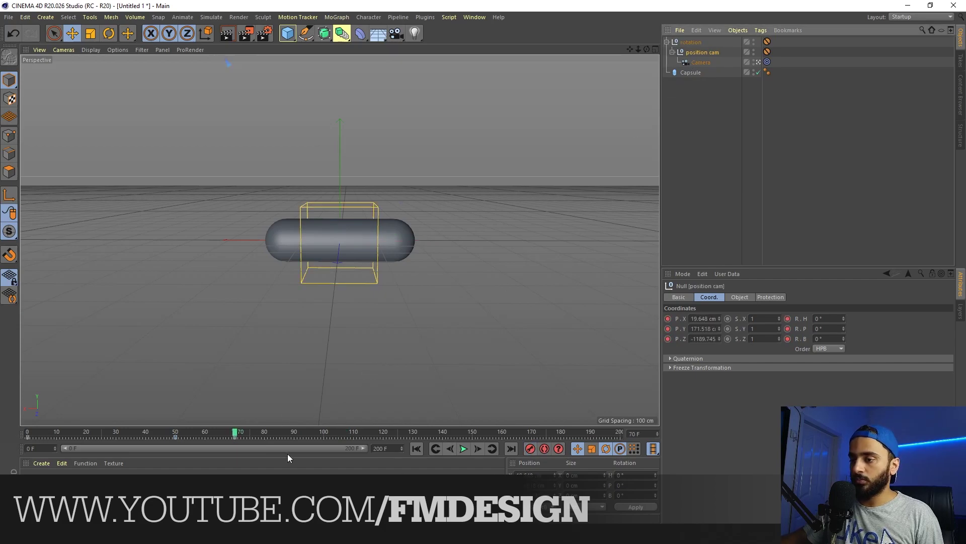
- At frame 120, pull 'position cam' back along Z to about −5010 cm in Top view
{"action": "left_click_drag", "start_coordinate": [233, 437], "coordinate": [327, 439]}
{"action": "left_click_drag", "start_coordinate": [385, 438], "coordinate": [383, 438]}
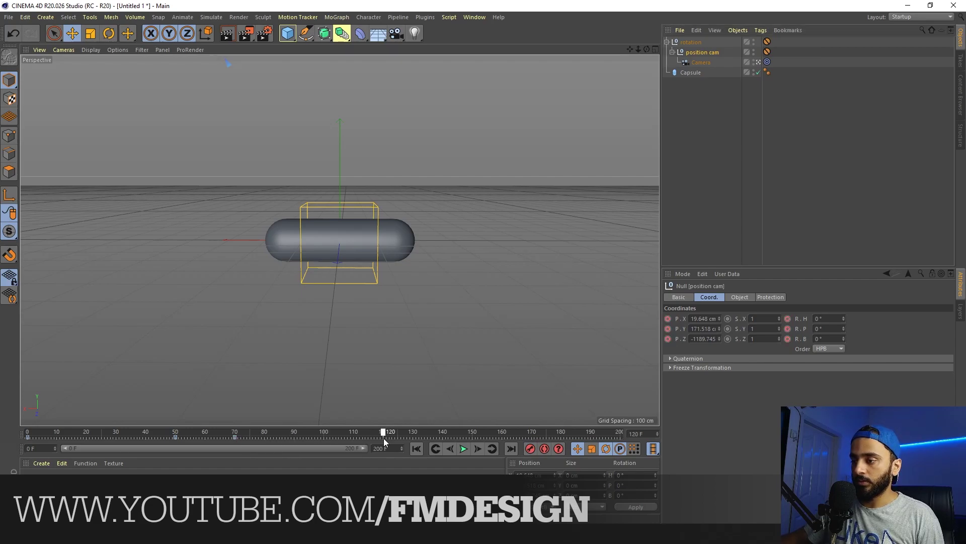
{"action": "middle_click", "coordinate": [335, 267]}
{"action": "middle_click_drag", "start_coordinate": [527, 108], "coordinate": [476, 226], "text": "alt"}
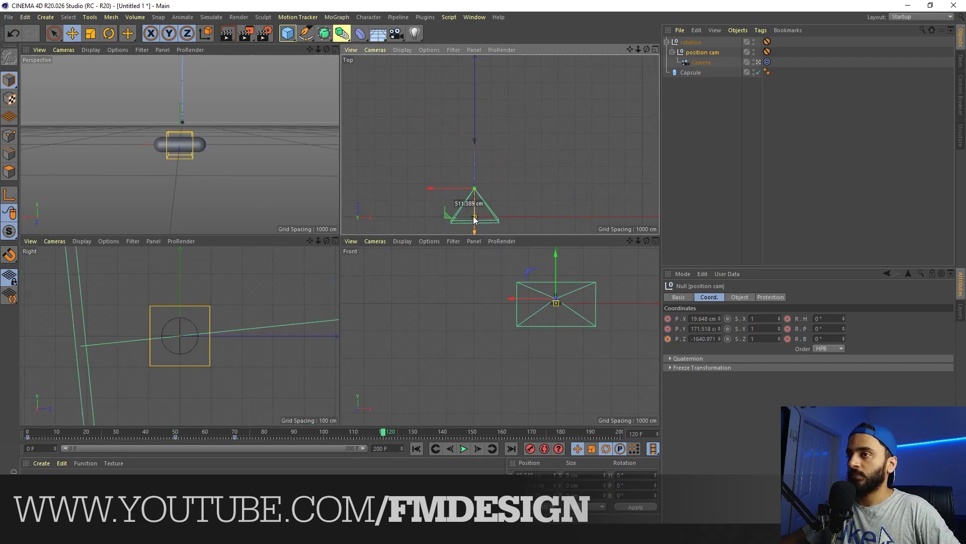
{"action": "left_click_drag", "start_coordinate": [474, 220], "coordinate": [485, 165]}
{"action": "middle_click", "coordinate": [226, 133]}
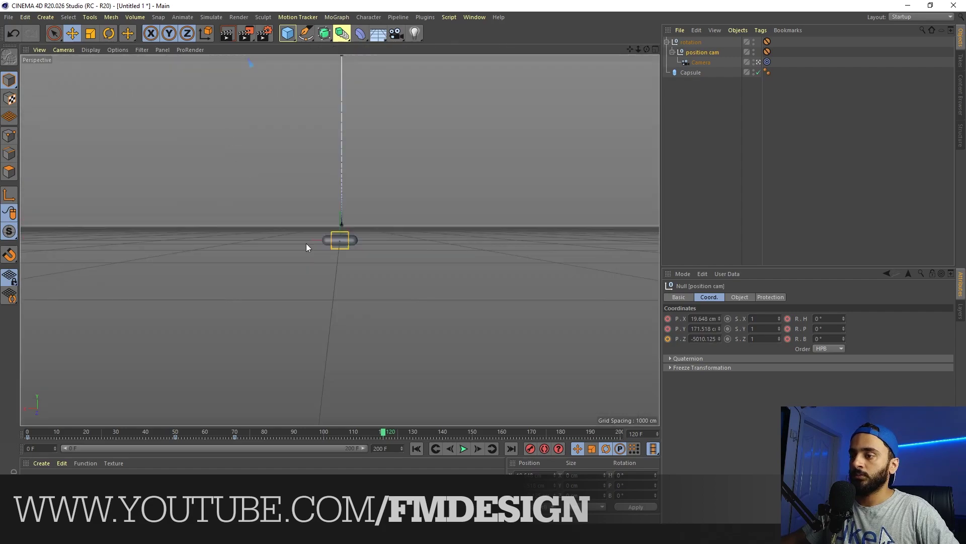
{"action": "left_click", "coordinate": [366, 334]}
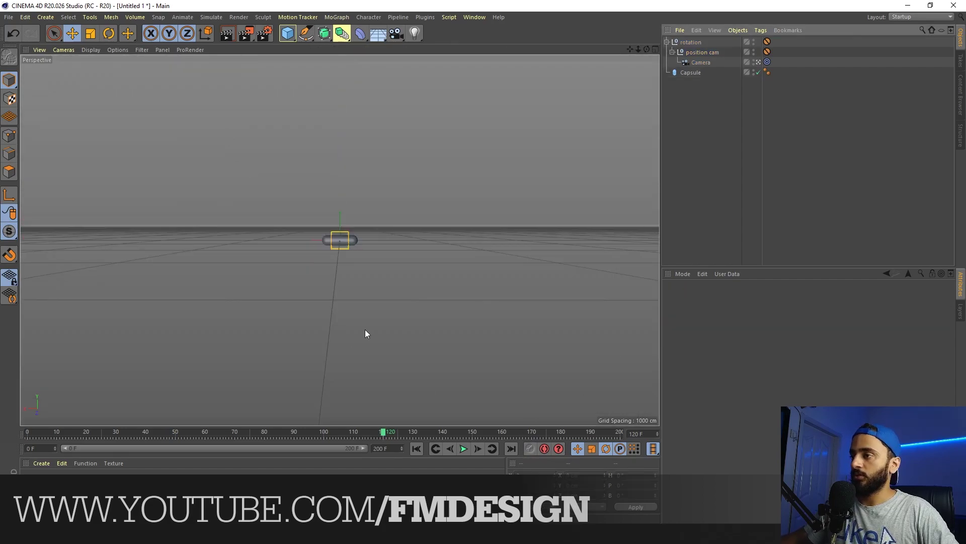
- Rewind to frame 0 and watch the camera orbit the capsule in Top view (F2)
{"action": "left_click", "coordinate": [423, 447]}
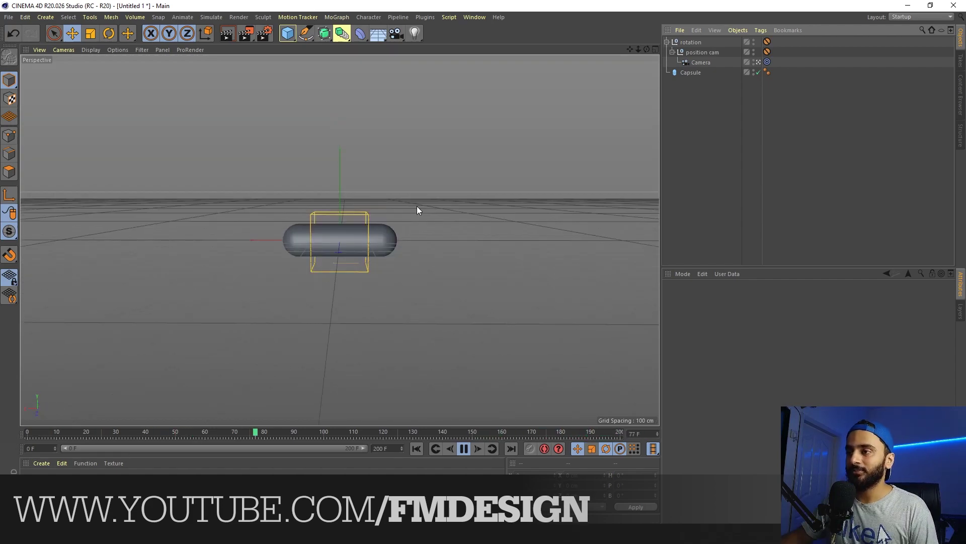
{"action": "key", "text": "F2"}
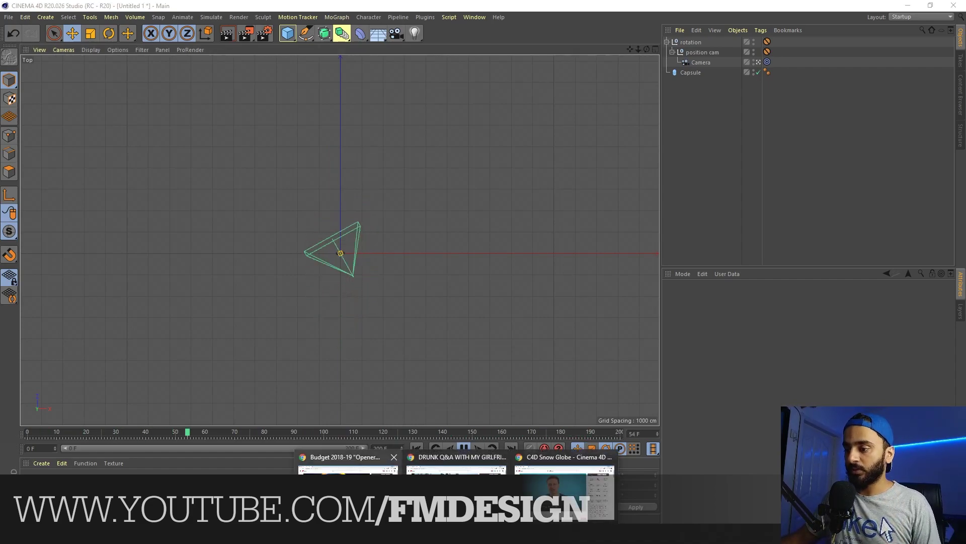
{"action": "left_click", "coordinate": [348, 465]}
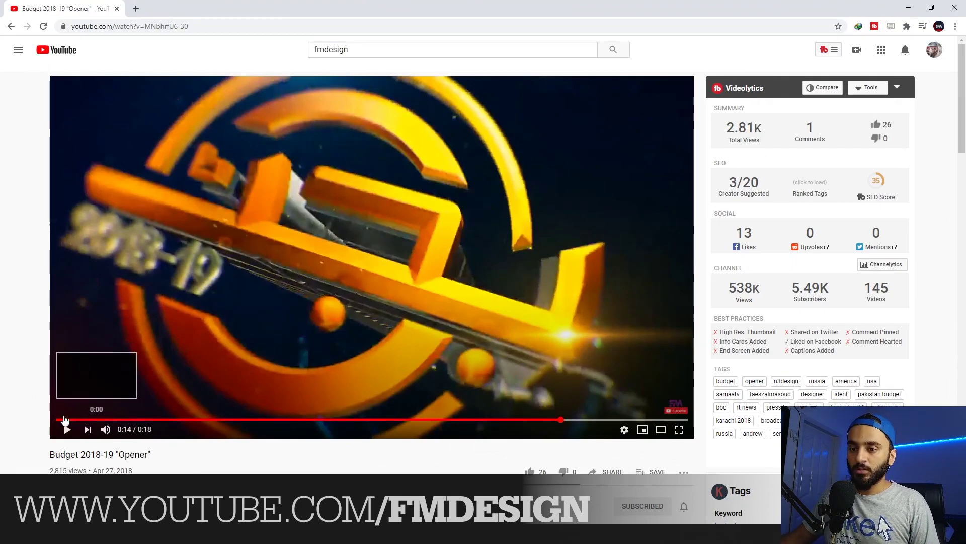
{"action": "left_click", "coordinate": [57, 419]}
{"action": "left_click", "coordinate": [66, 431]}
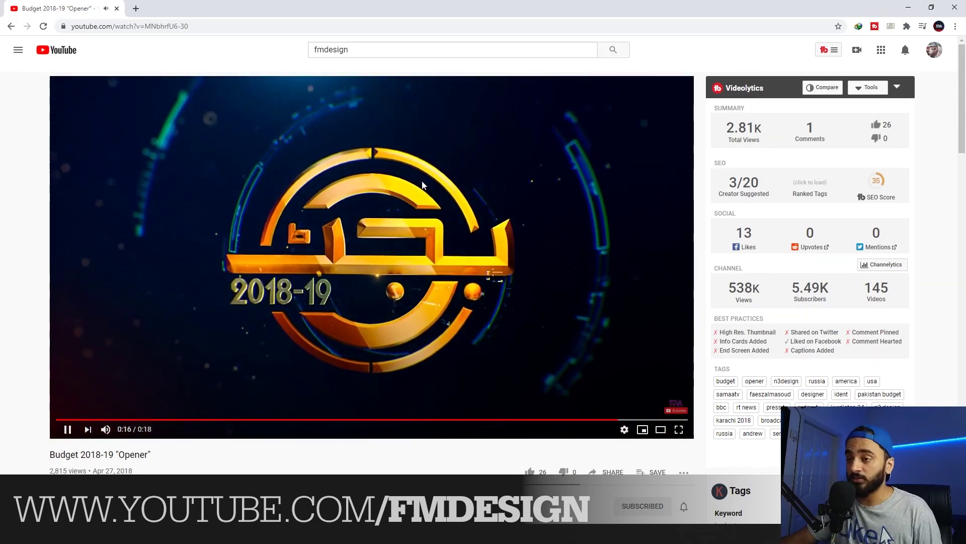
{"action": "left_click", "coordinate": [422, 181]}
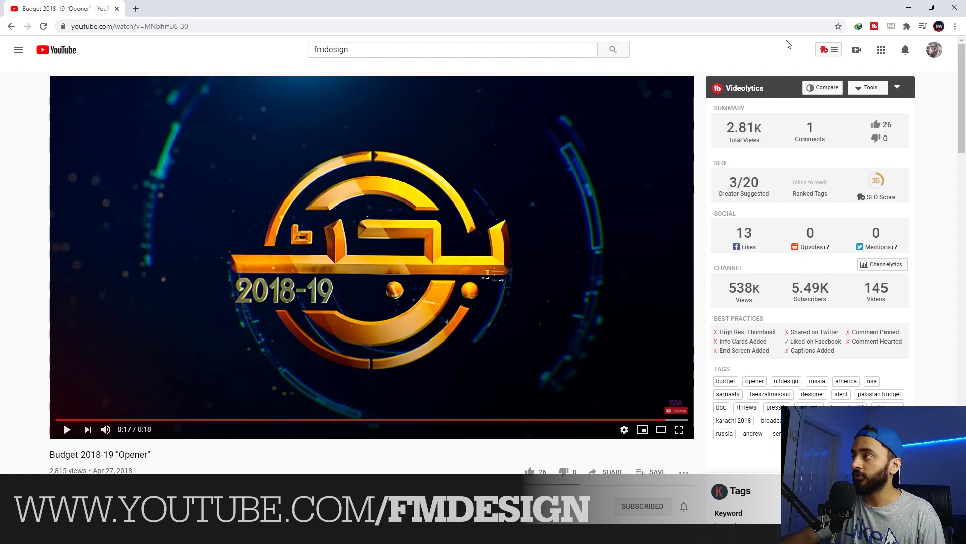
{"action": "left_click", "coordinate": [909, 7]}
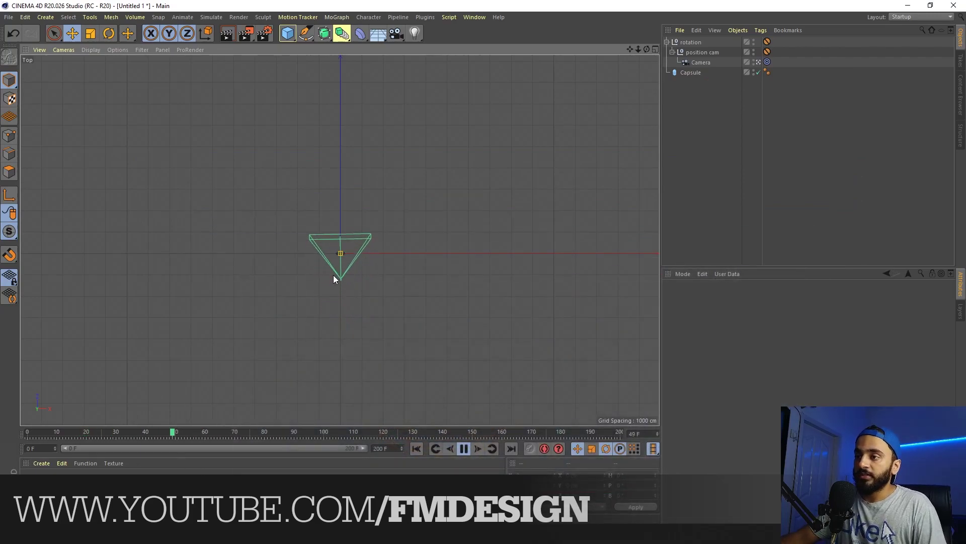
- Zoom the Top view, then go back to the maximized Perspective view via the four-view layout
{"action": "scroll", "coordinate": [333, 268], "scroll_direction": "up", "scroll_amount": 6}
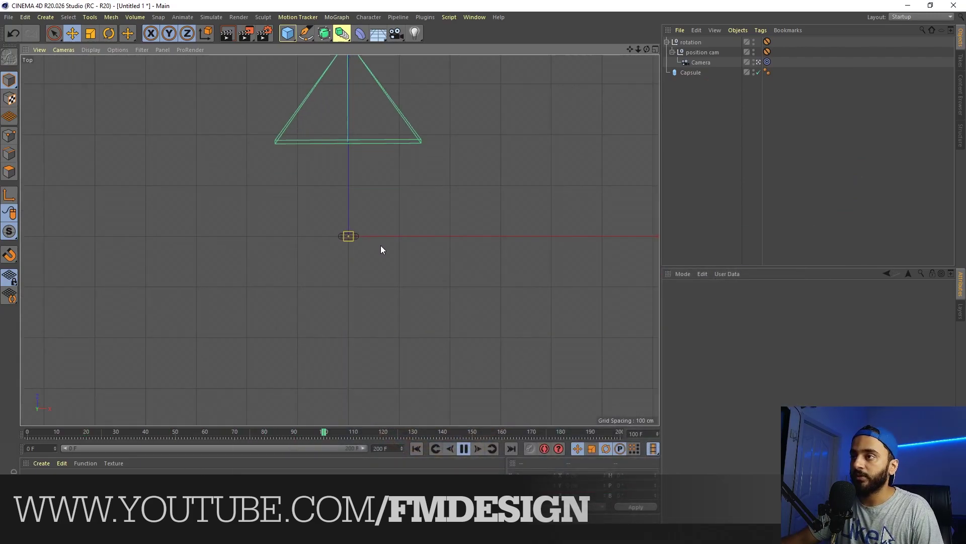
{"action": "middle_click", "coordinate": [307, 212]}
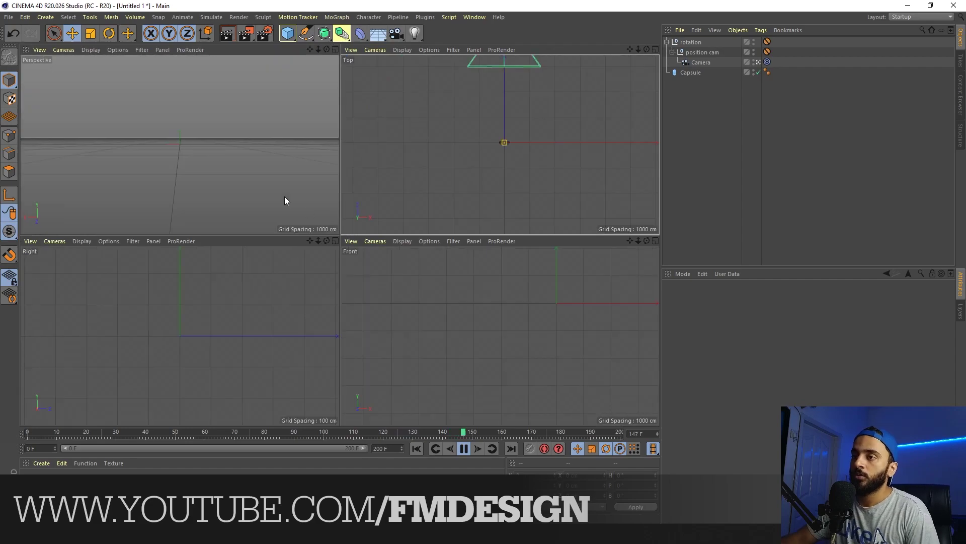
{"action": "middle_click", "coordinate": [285, 200]}
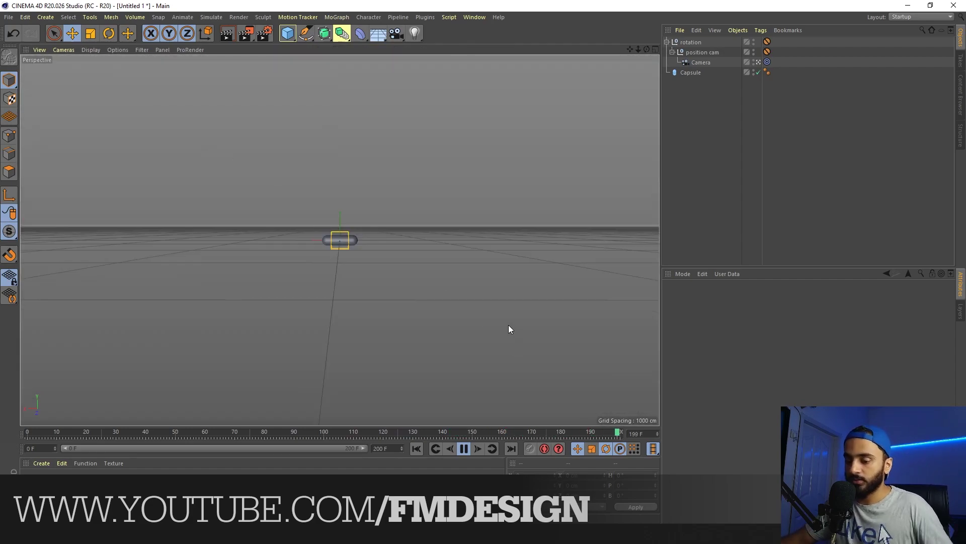